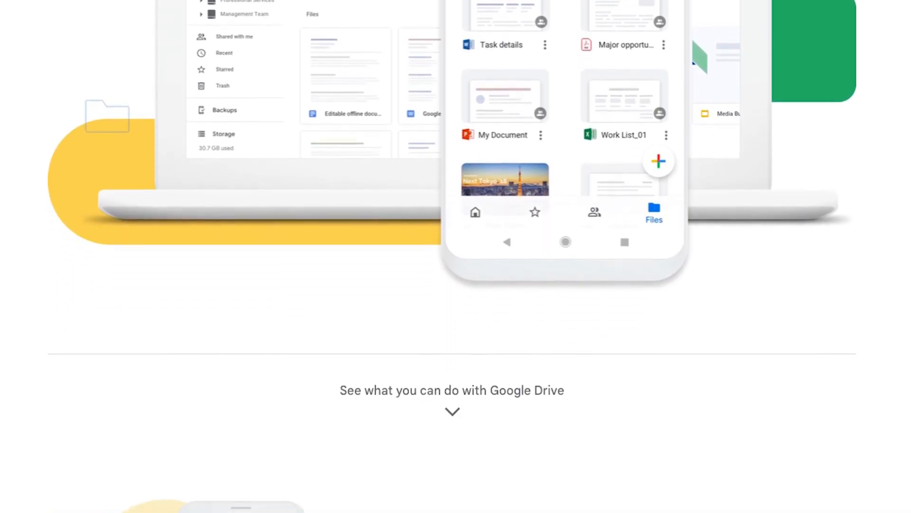
{"action": "scroll", "coordinate": [456, 256], "scroll_direction": "down", "scroll_amount": 5}
{"action": "scroll", "coordinate": [456, 257], "scroll_direction": "down", "scroll_amount": 10}
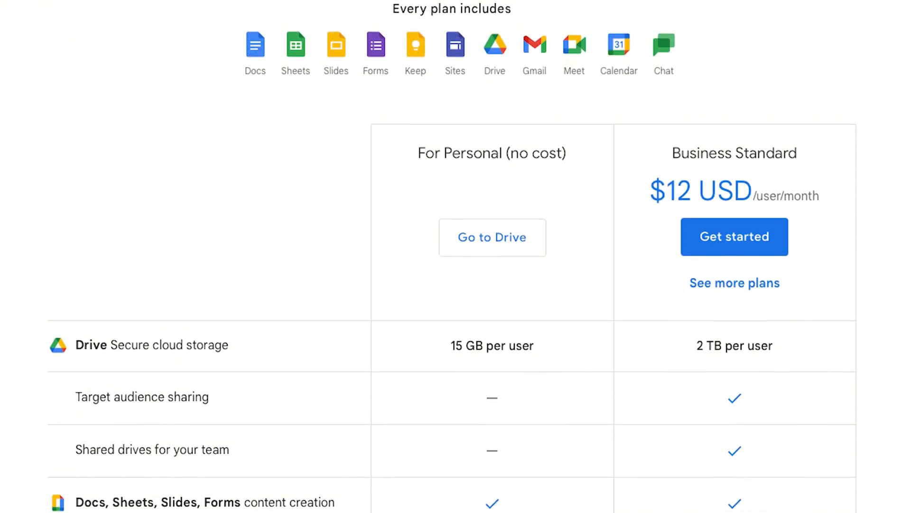
{"action": "scroll", "coordinate": [455, 257], "scroll_direction": "down", "scroll_amount": 4}
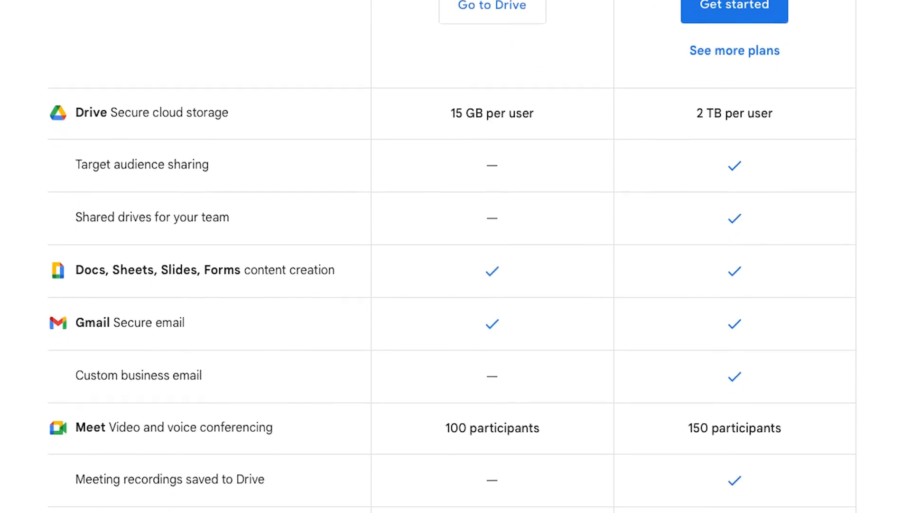
{"action": "scroll", "coordinate": [456, 256], "scroll_direction": "down", "scroll_amount": 5}
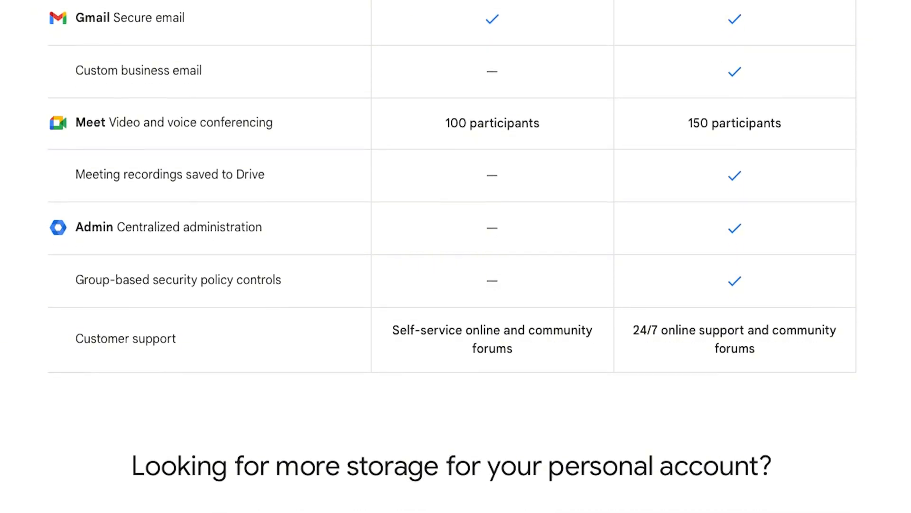
{"action": "scroll", "coordinate": [455, 257], "scroll_direction": "down", "scroll_amount": 3}
{"action": "scroll", "coordinate": [455, 257], "scroll_direction": "down", "scroll_amount": 2}
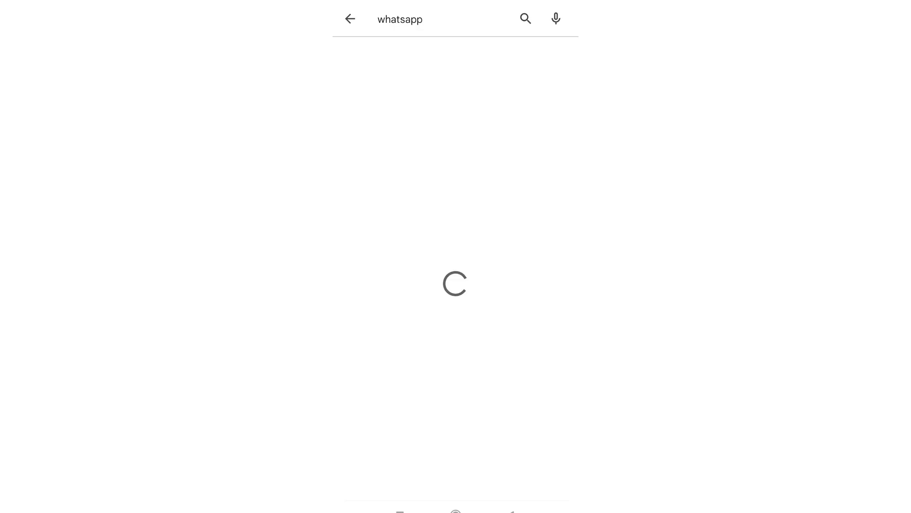
Install WhatsApp Messenger from Play Store and go to its Chat backup settings for a Google Drive backup
{"action": "left_click", "coordinate": [539, 65]}
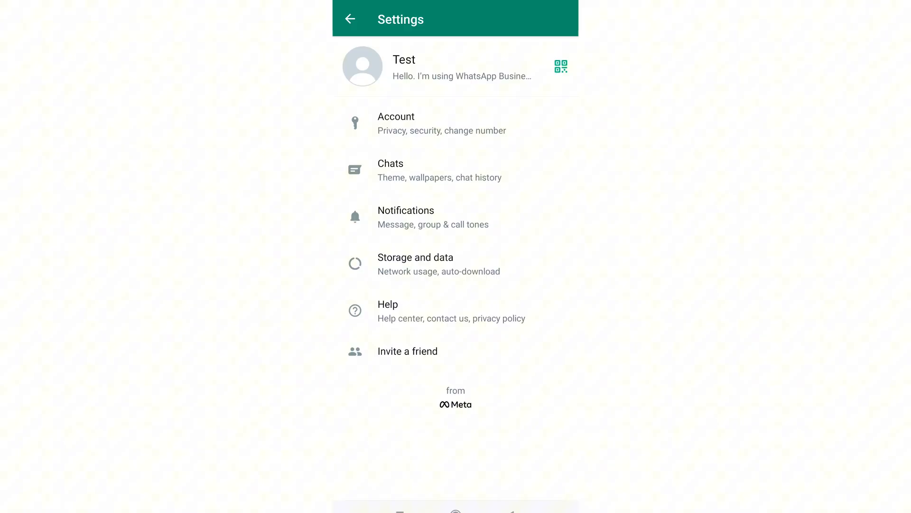
{"action": "left_click", "coordinate": [442, 169]}
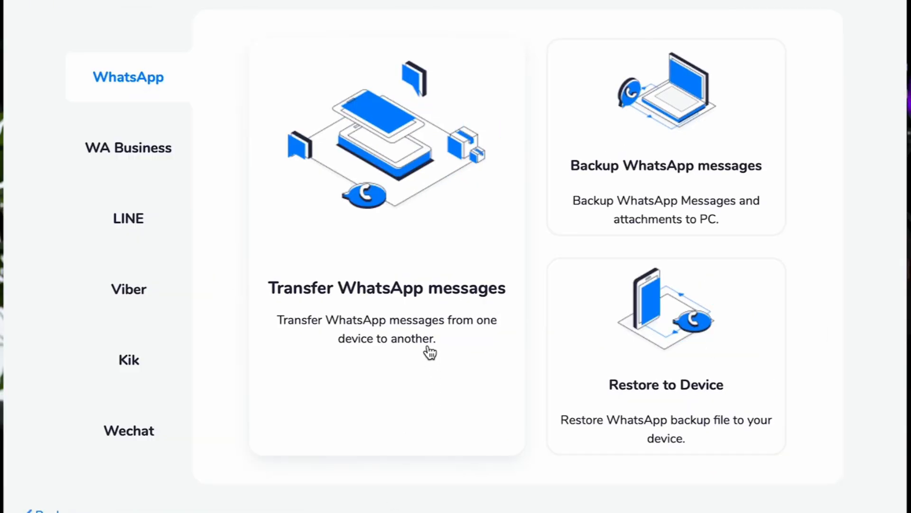
Start the WhatsApp transfer from Android to iPhone, choosing No to keeping the iPhone's existing WhatsApp data
{"action": "left_click", "coordinate": [430, 352]}
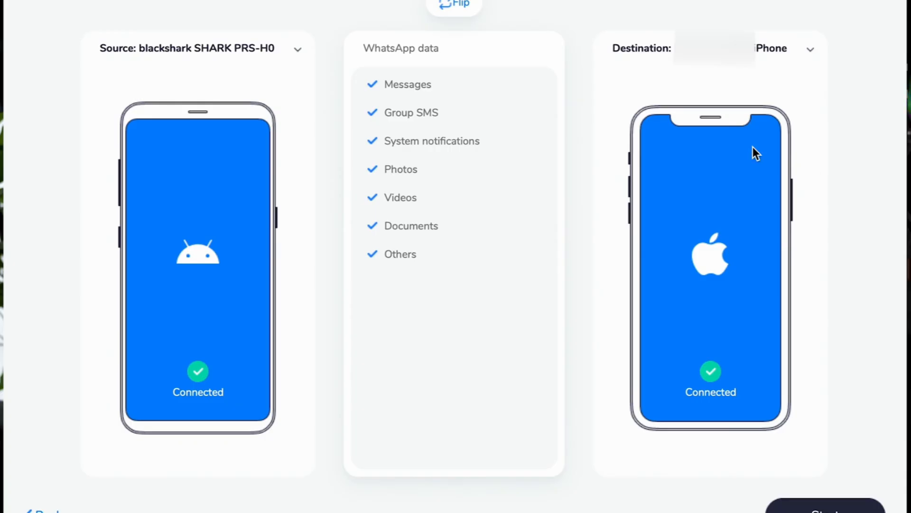
{"action": "left_click", "coordinate": [826, 506]}
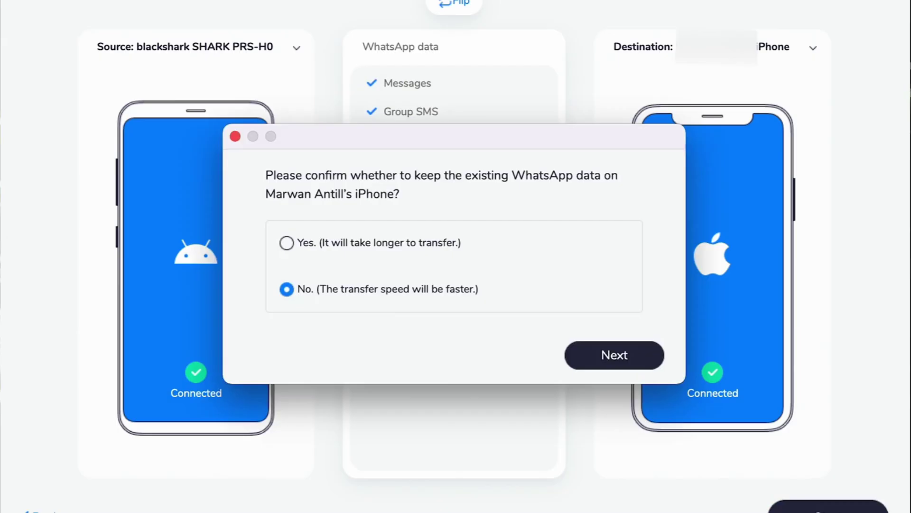
{"action": "left_click", "coordinate": [633, 354]}
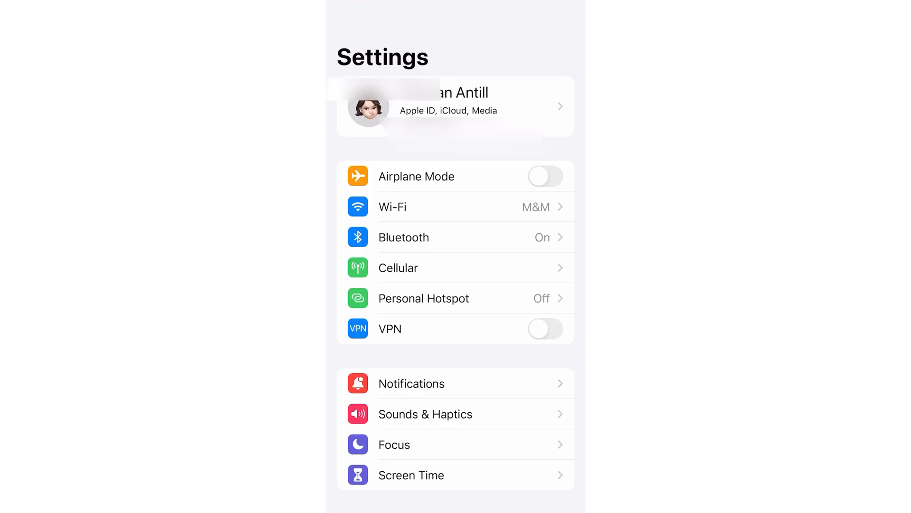